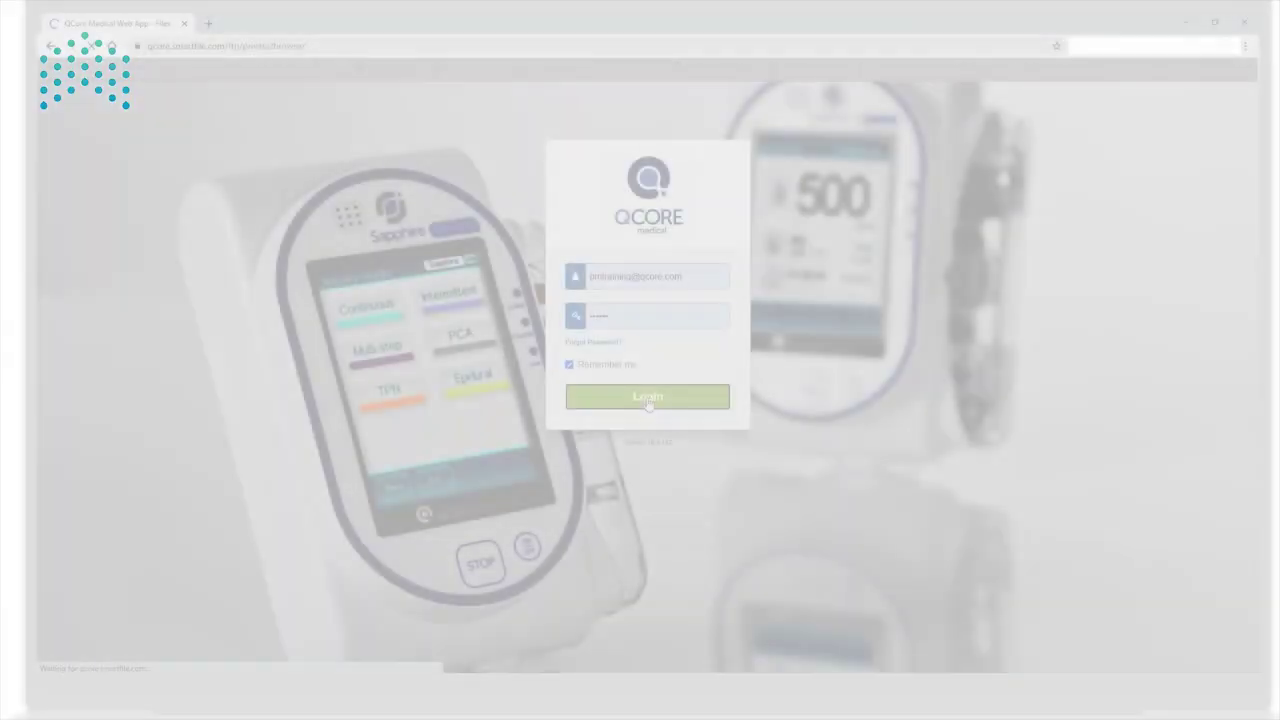
Sign in to the QCore SmartFile portal, save Pump Loader Setup.msi from Software Upgrade and run it
left_click(654, 400)
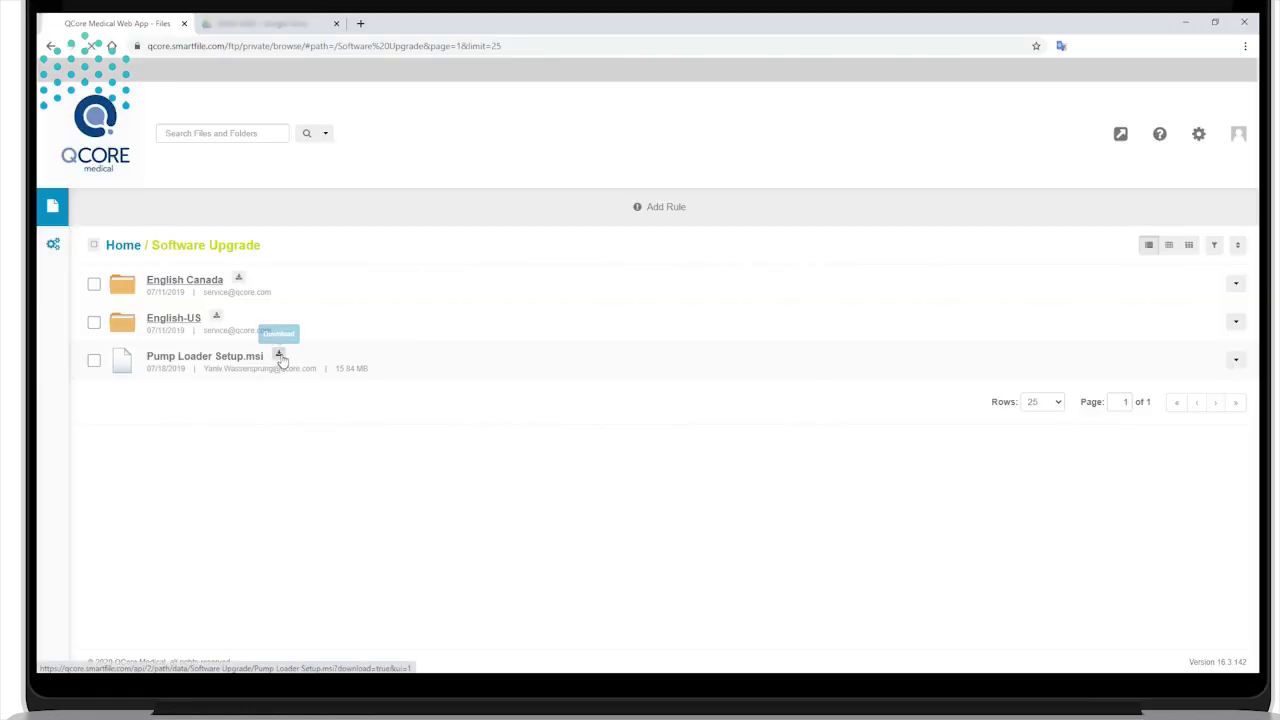
left_click(281, 357)
left_click(1152, 656)
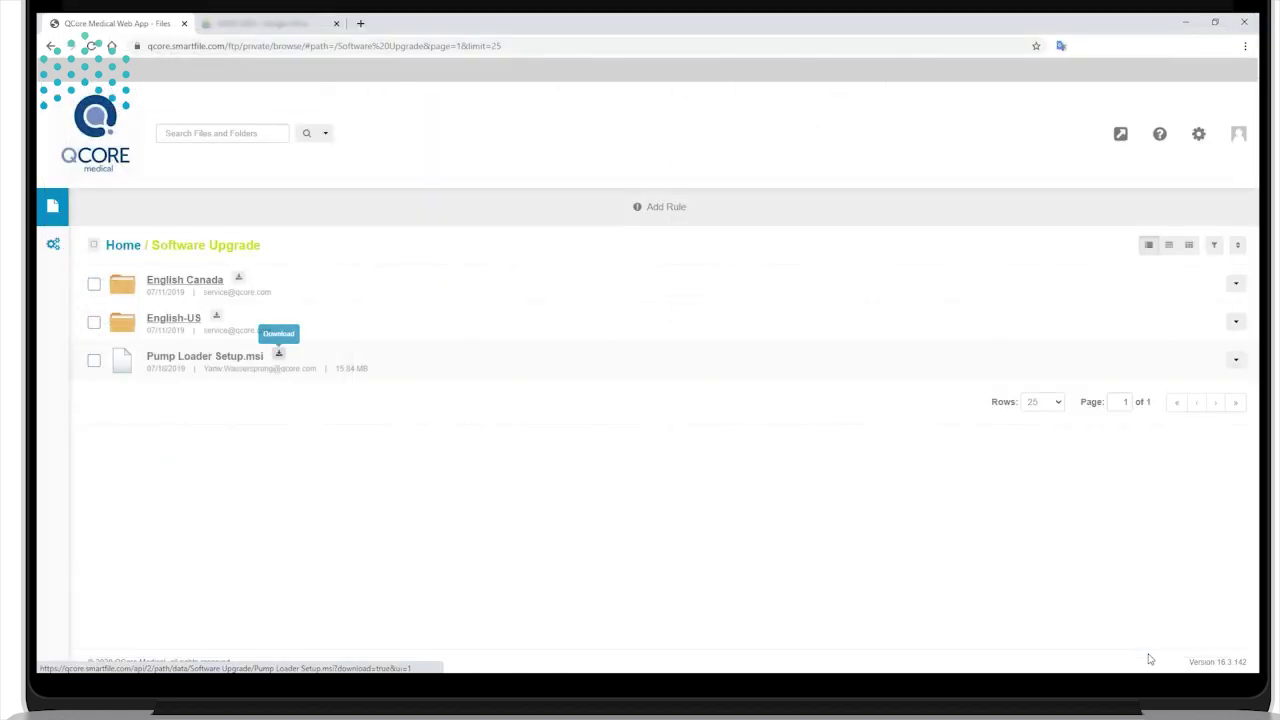
left_click(1247, 658)
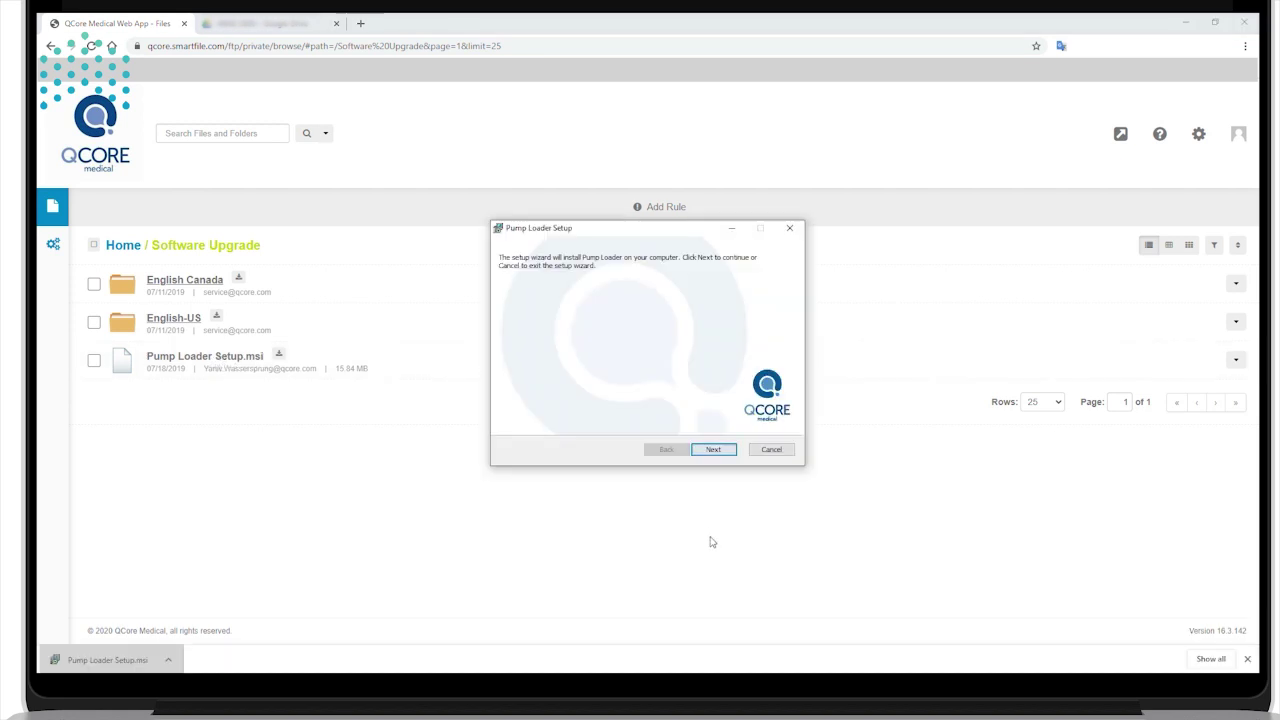
Accept the Pump Loader EULA, install to C:\QCore\bin and finish the setup wizard
left_click(716, 450)
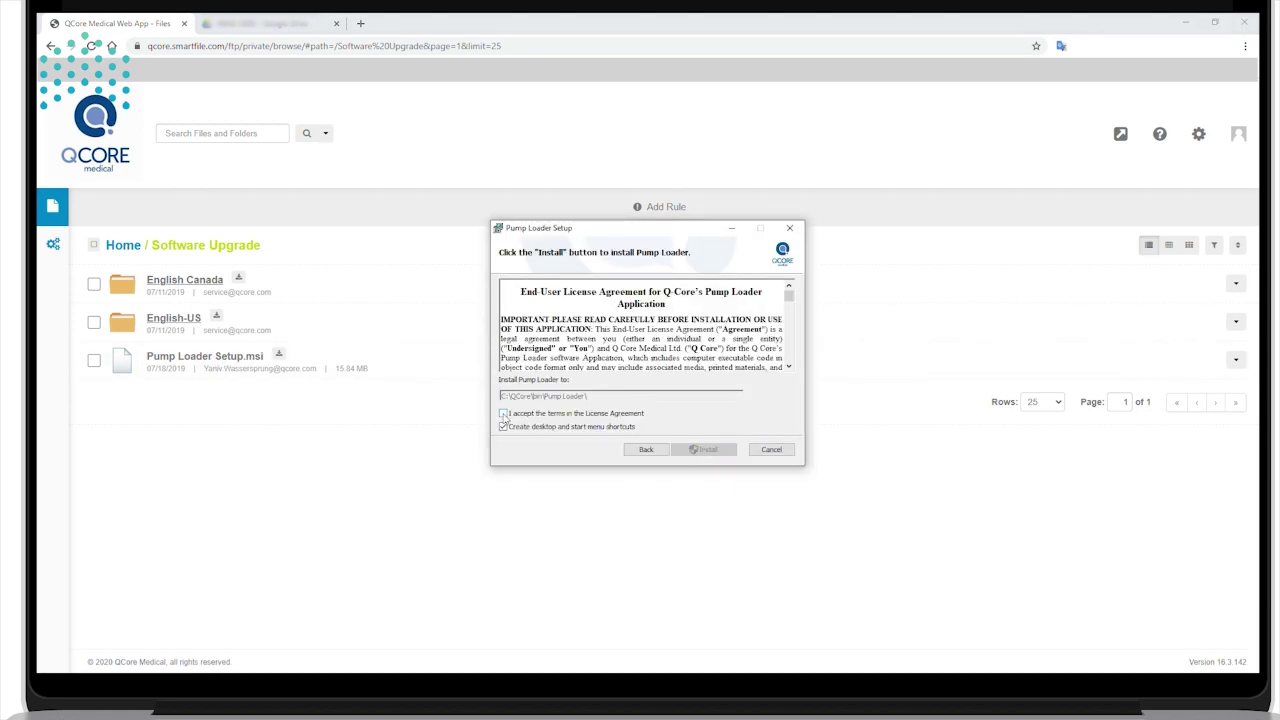
scroll(789, 297, "down", 15)
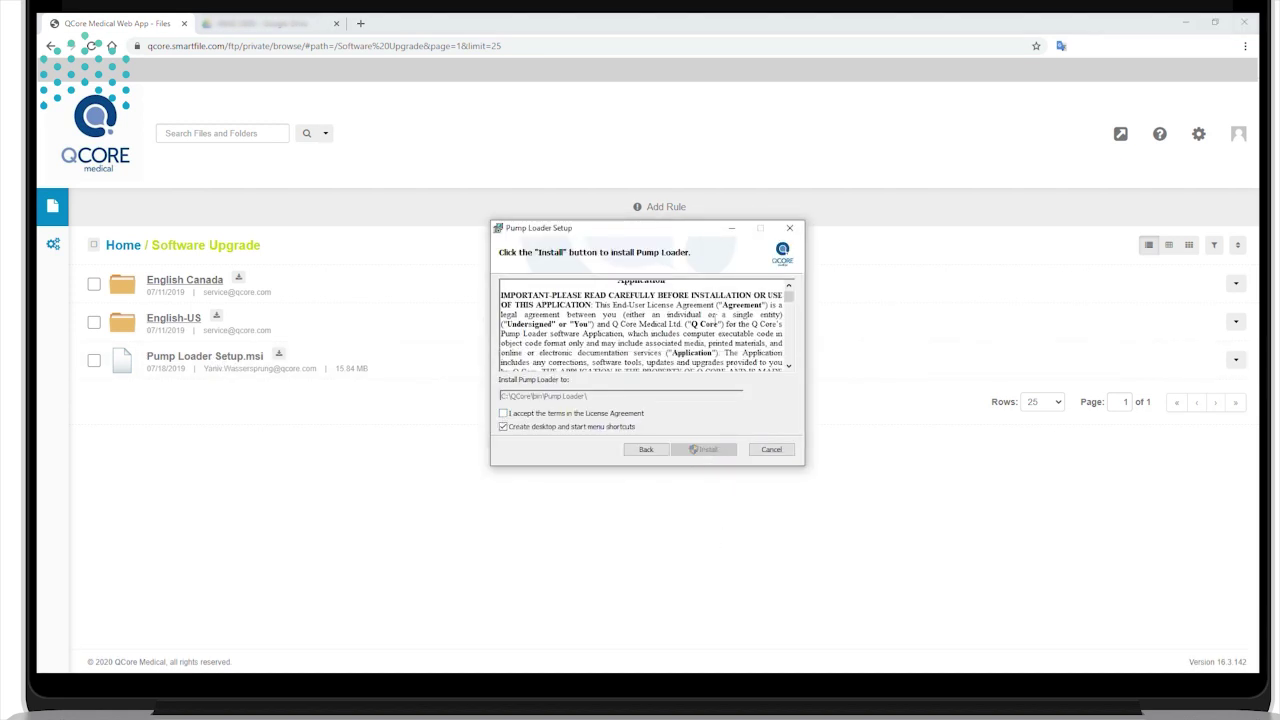
left_click(789, 327)
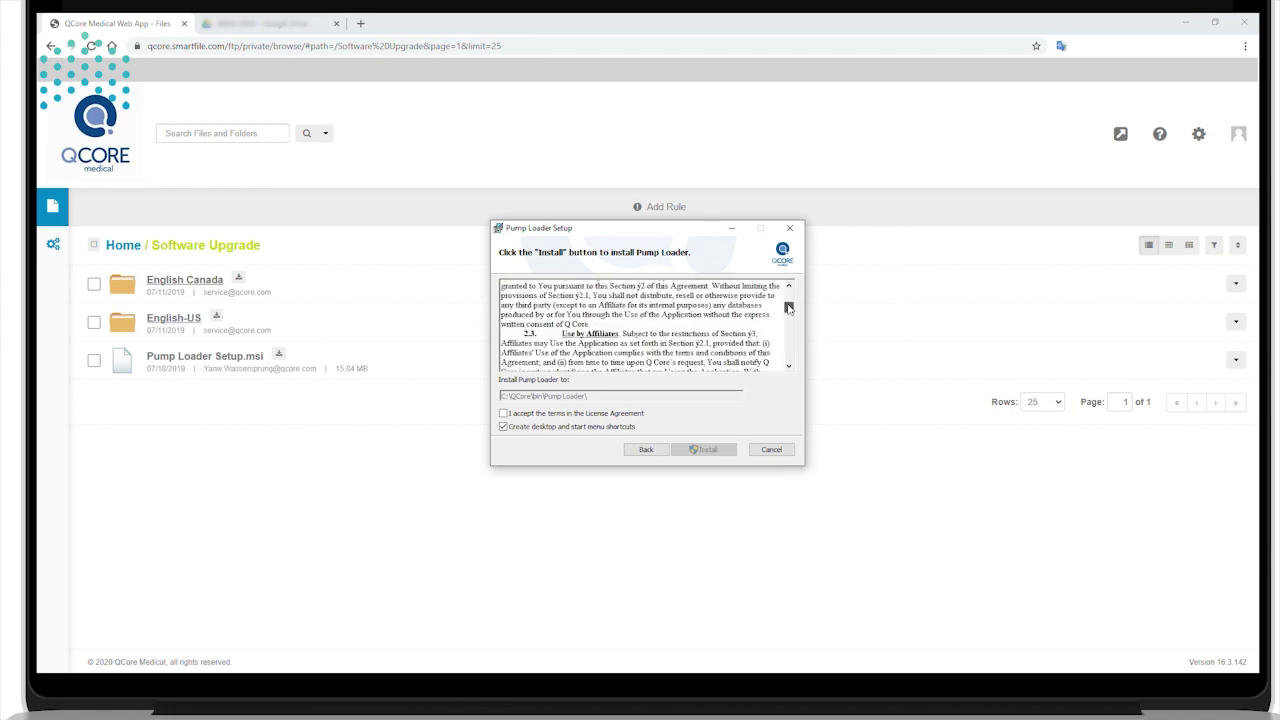
scroll(723, 339, "down", 15)
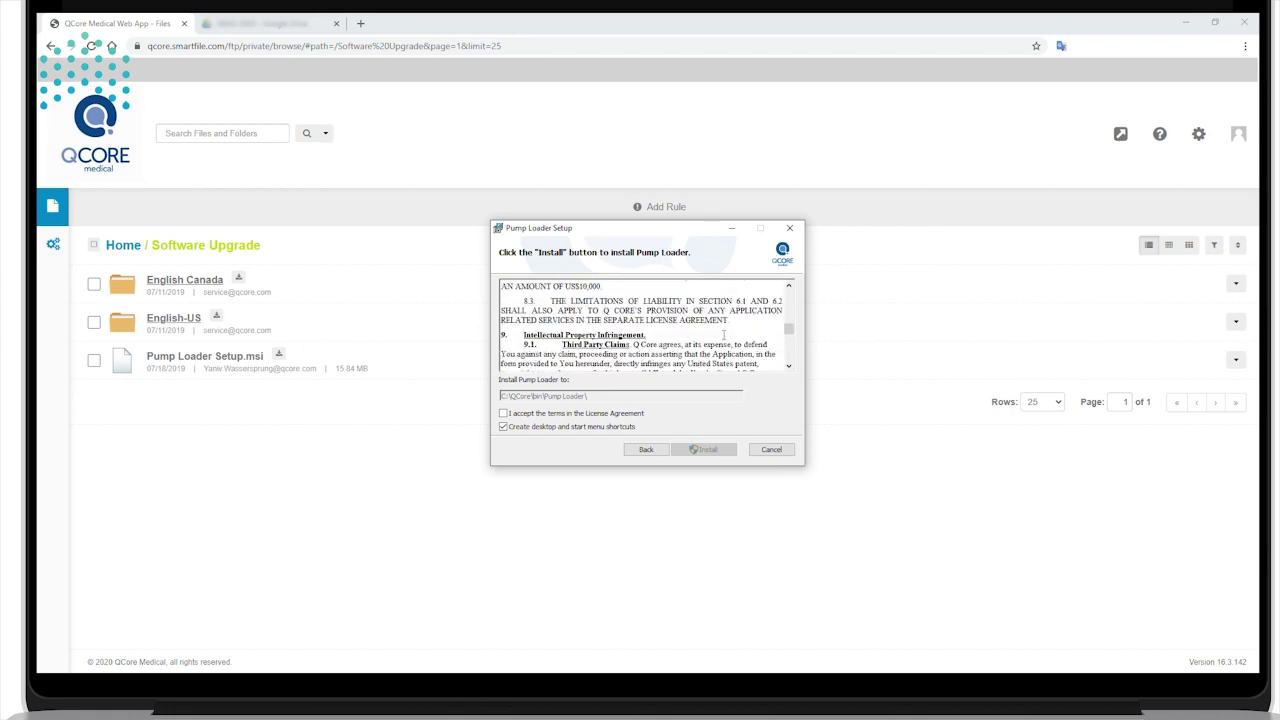
scroll(723, 339, "down", 15)
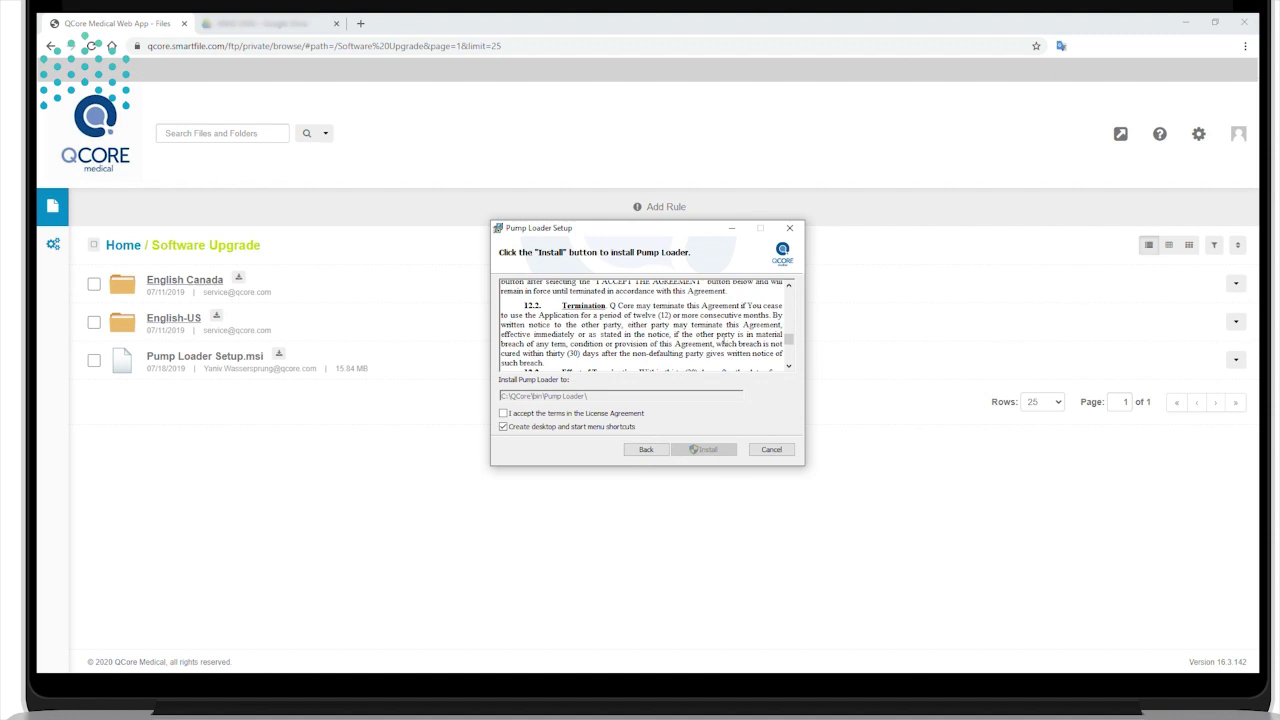
scroll(722, 340, "down", 15)
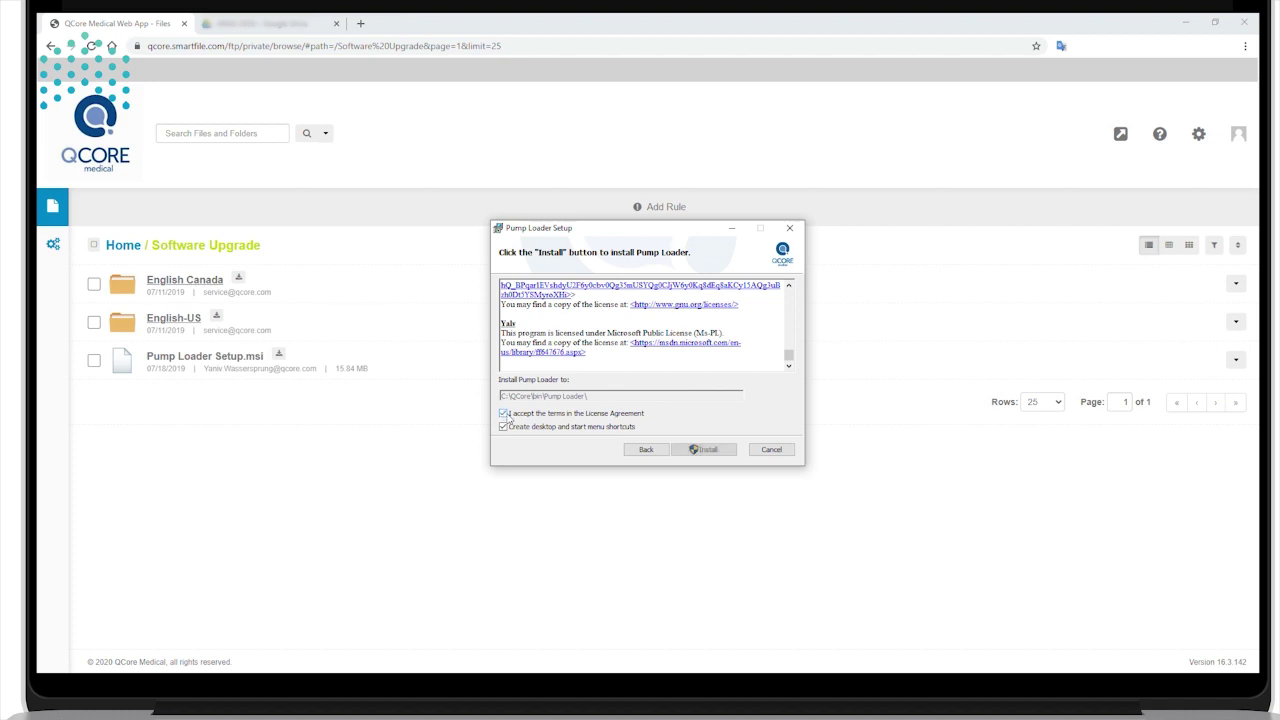
left_click(704, 449)
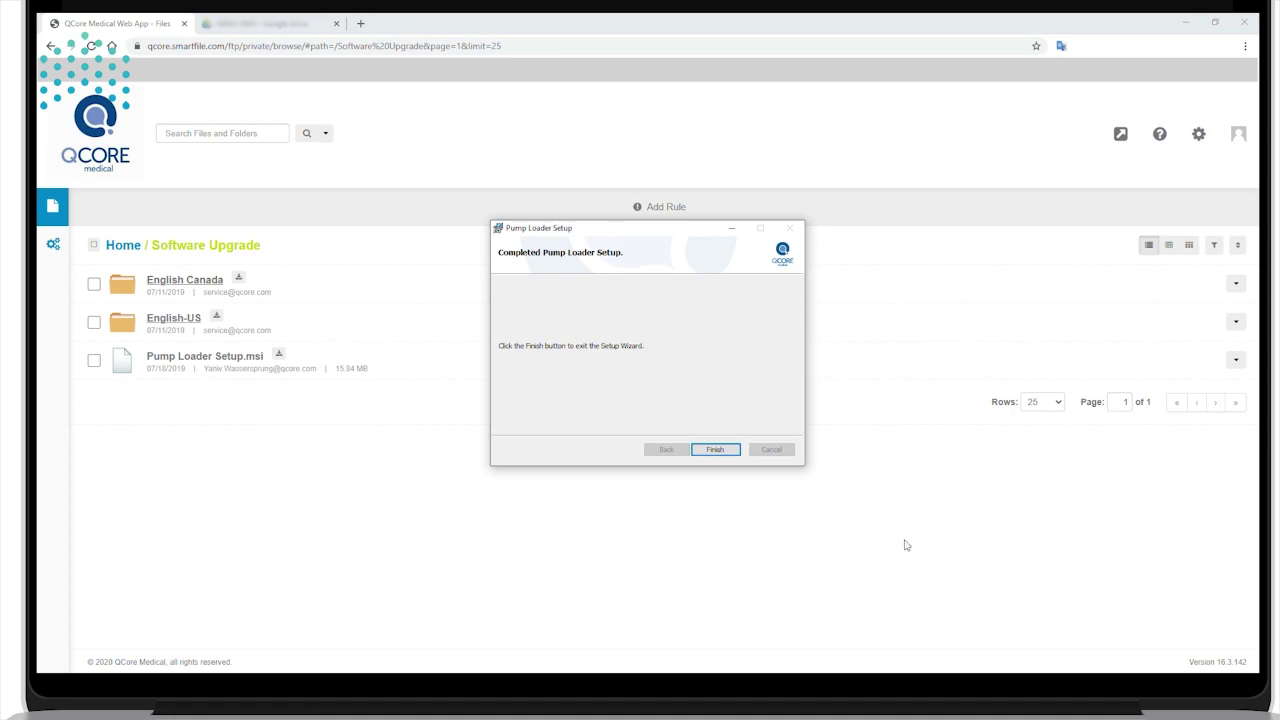
left_click(715, 450)
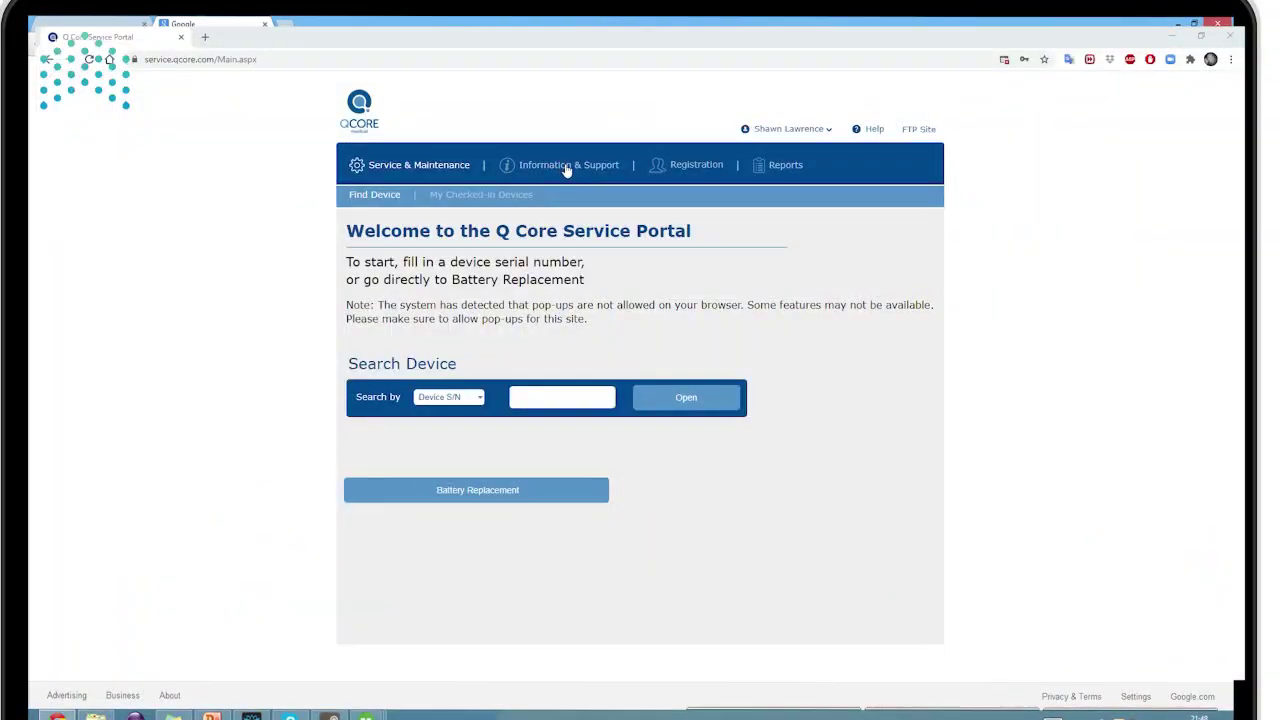
Open the 'Labeling and Software Revisions Table' folder under Information & Support > Document Library
left_click(567, 168)
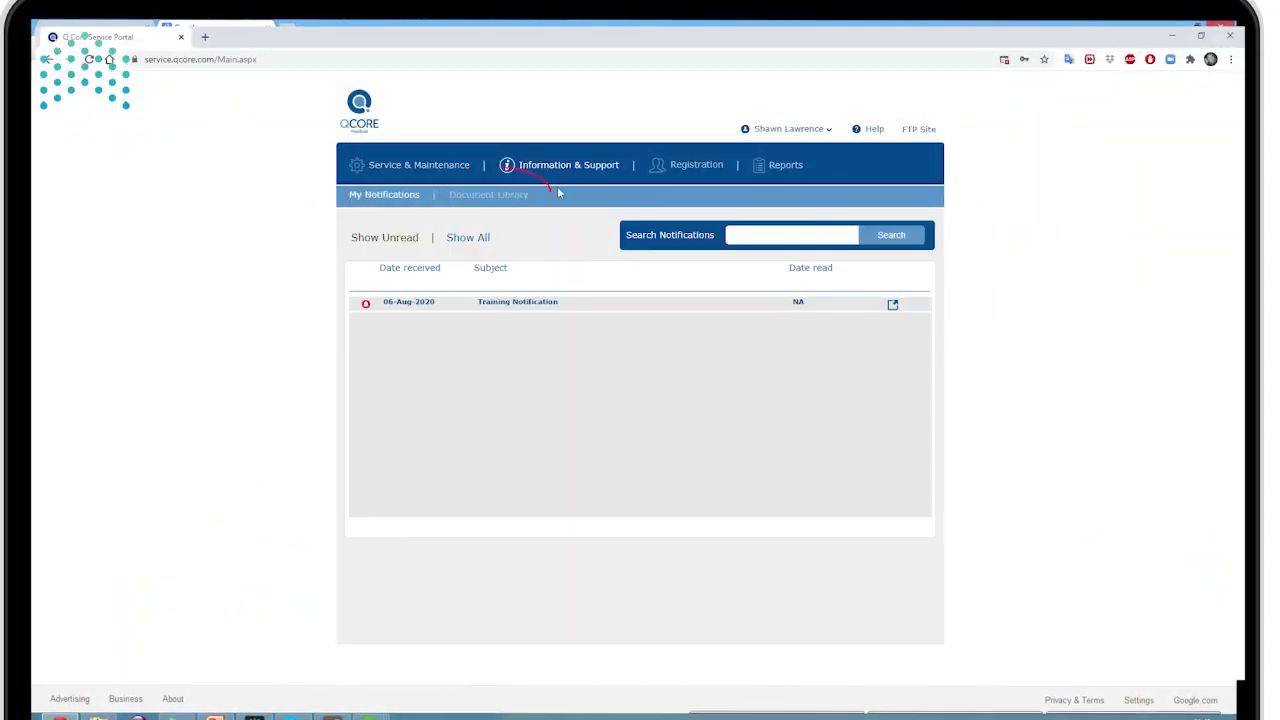
left_click(491, 198)
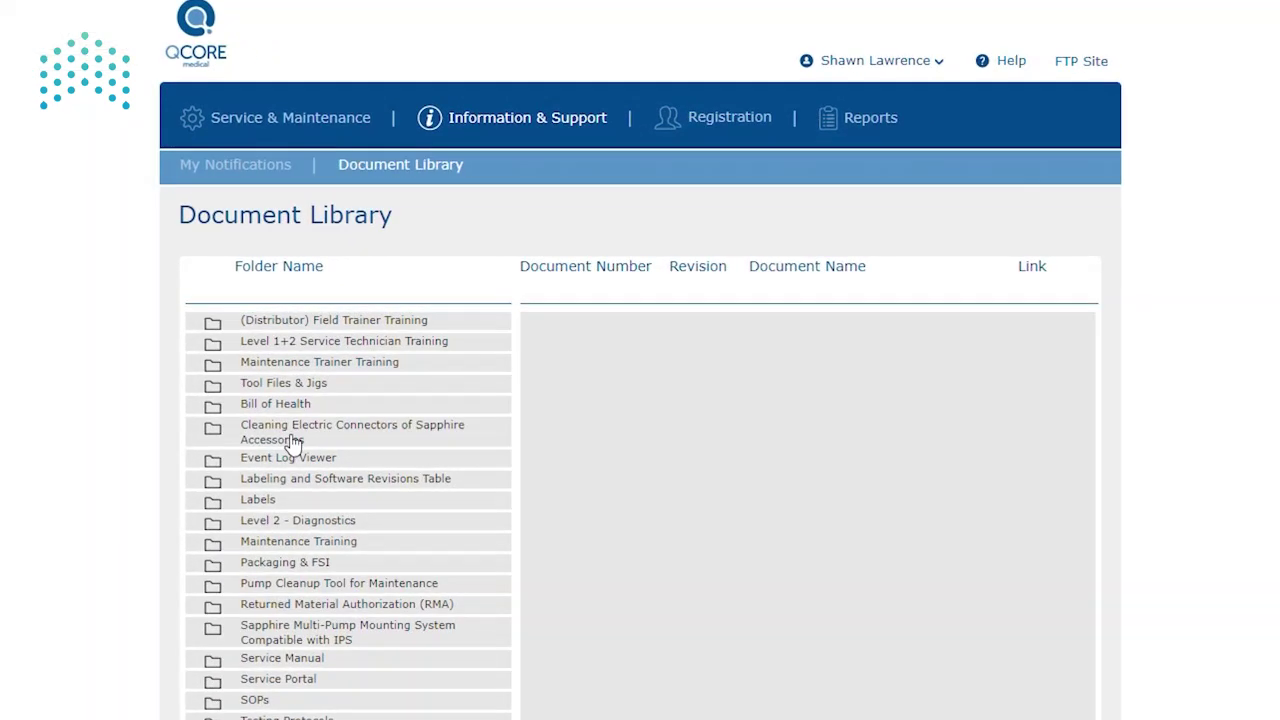
left_click(414, 488)
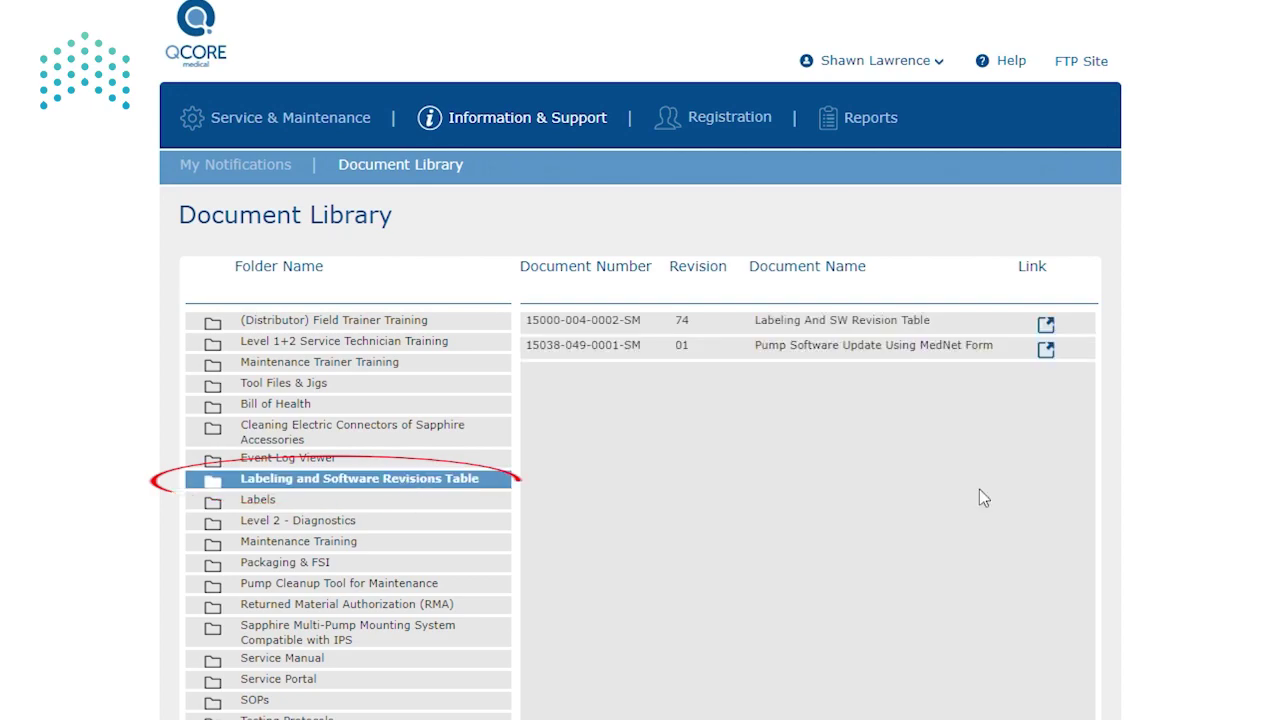
Open the Labeling And SW Revision Table PDF and review section 6.1 Multi-Therapy SW Revisions
left_click(1047, 327)
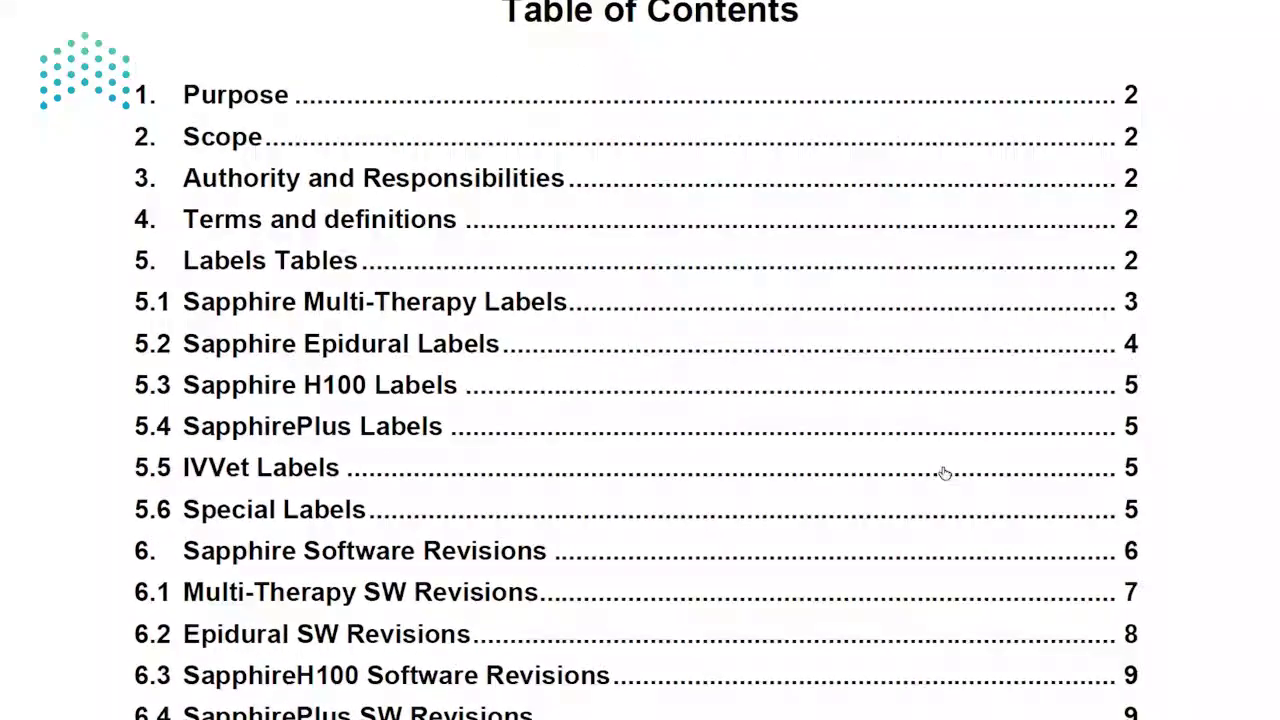
scroll(945, 472, "down", 3)
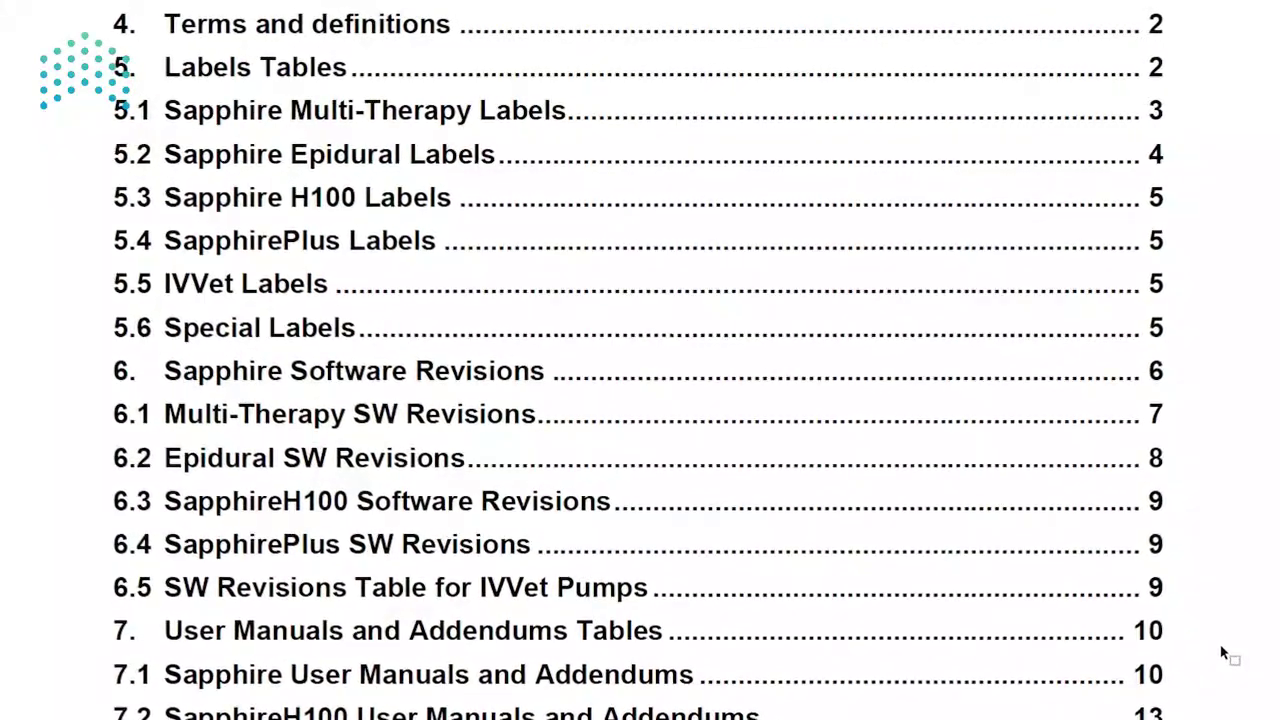
left_click(593, 365)
scroll(600, 370, "down", 10)
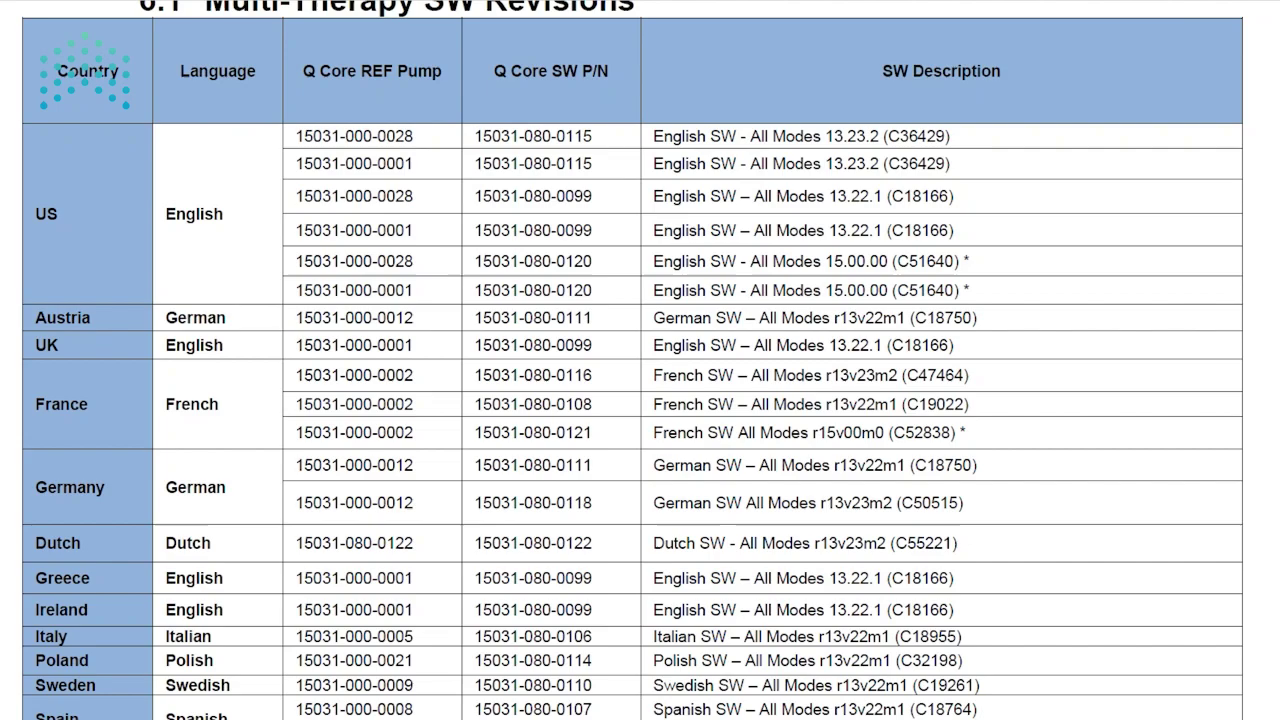
scroll(632, 400, "down", 1)
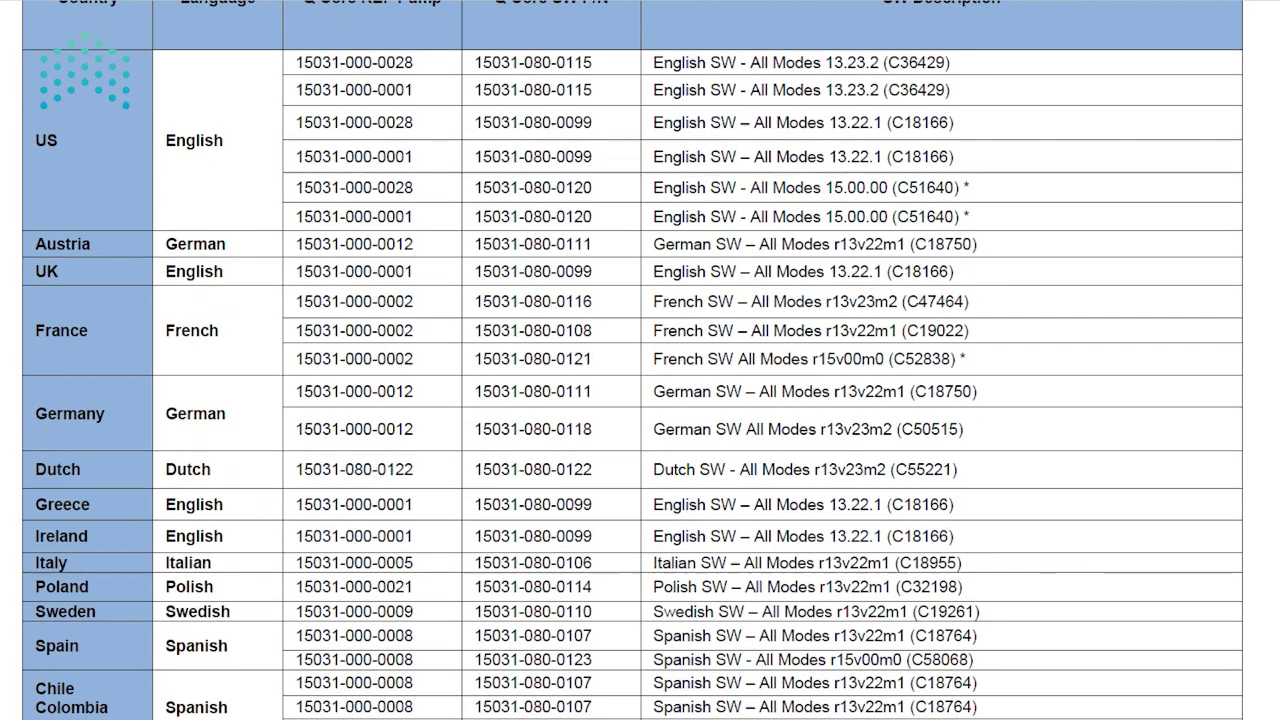
scroll(632, 400, "down", 5)
scroll(632, 400, "up", 5)
scroll(632, 400, "up", 1)
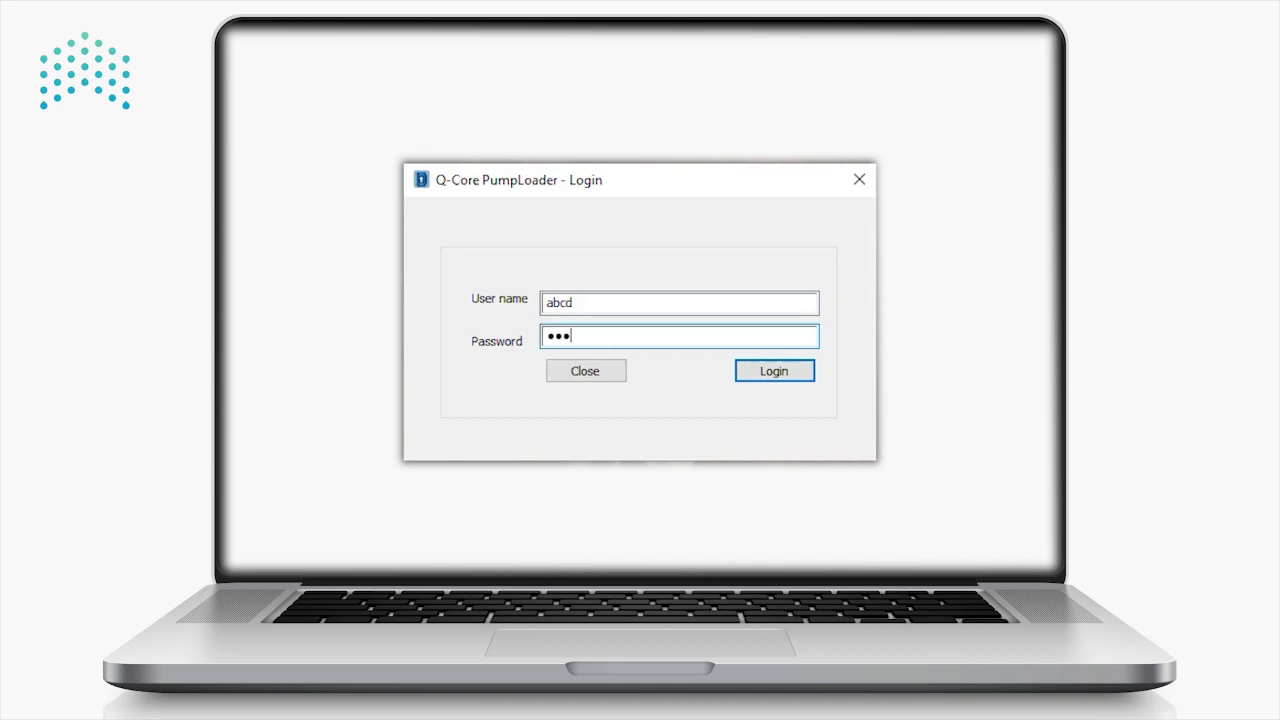
Log in to Pump Loader and connect to the pump on USB Serial Port (COM5)
left_click(788, 371)
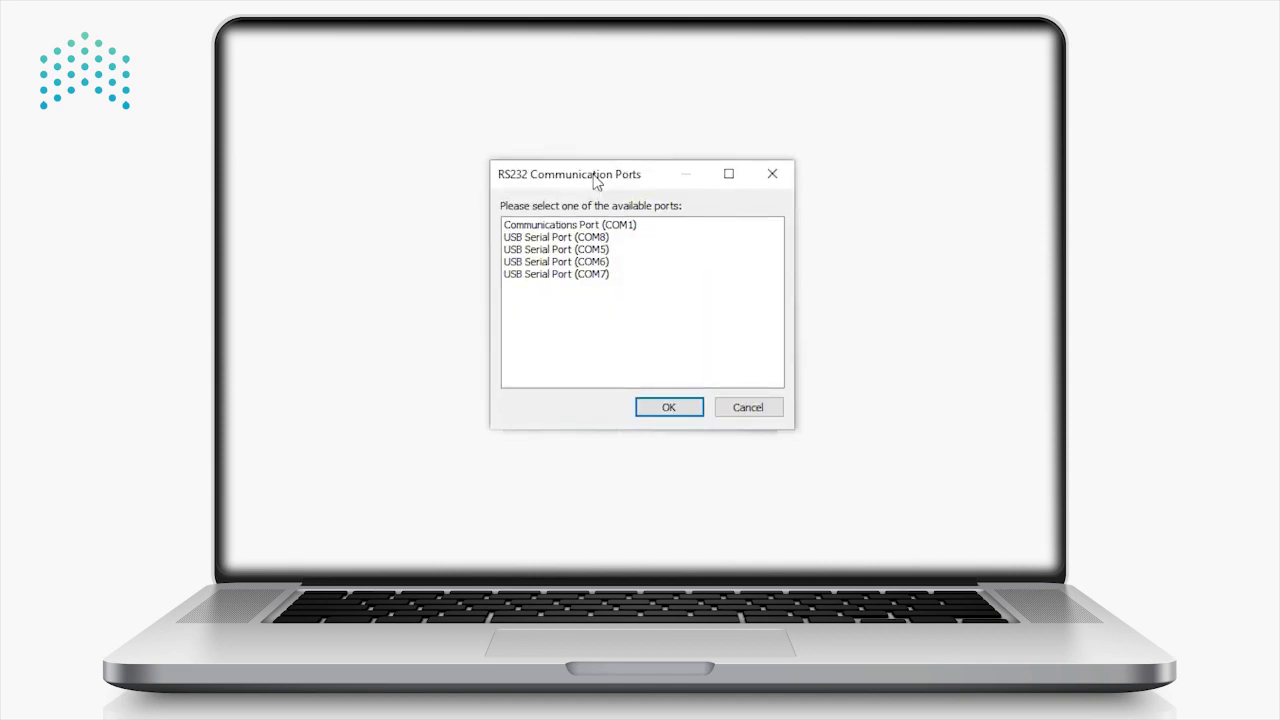
left_click(588, 250)
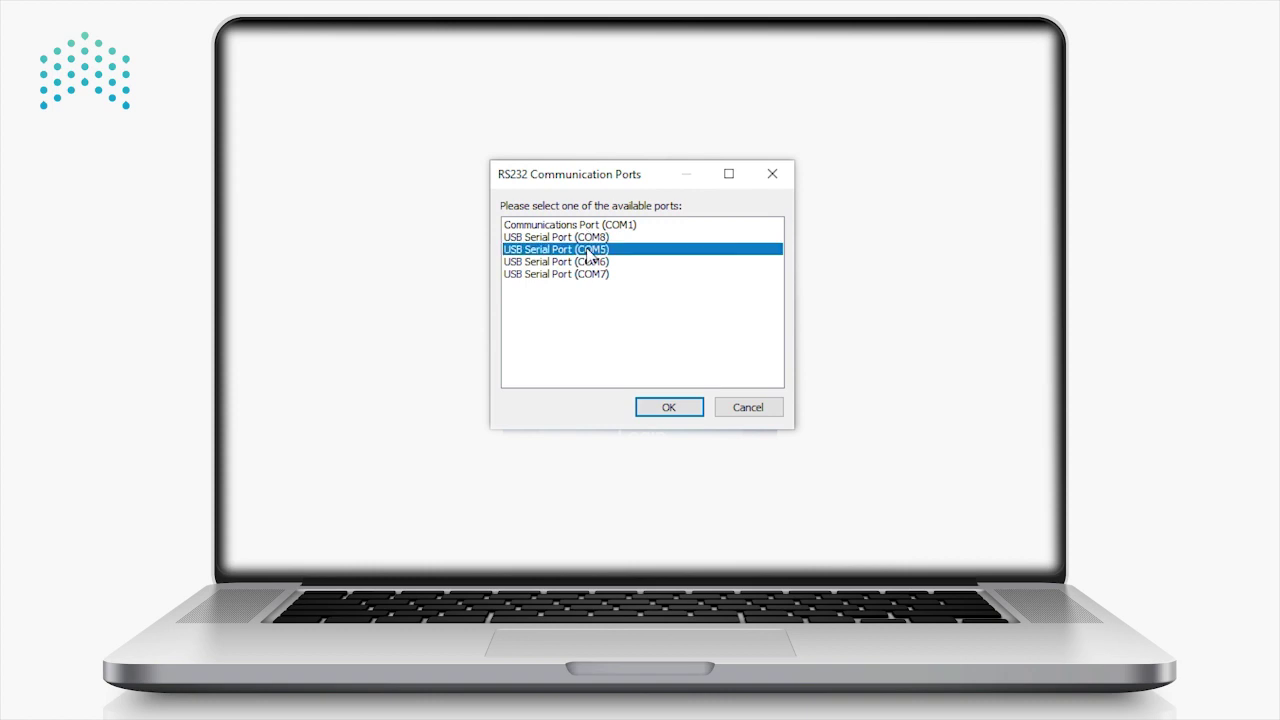
left_click(678, 407)
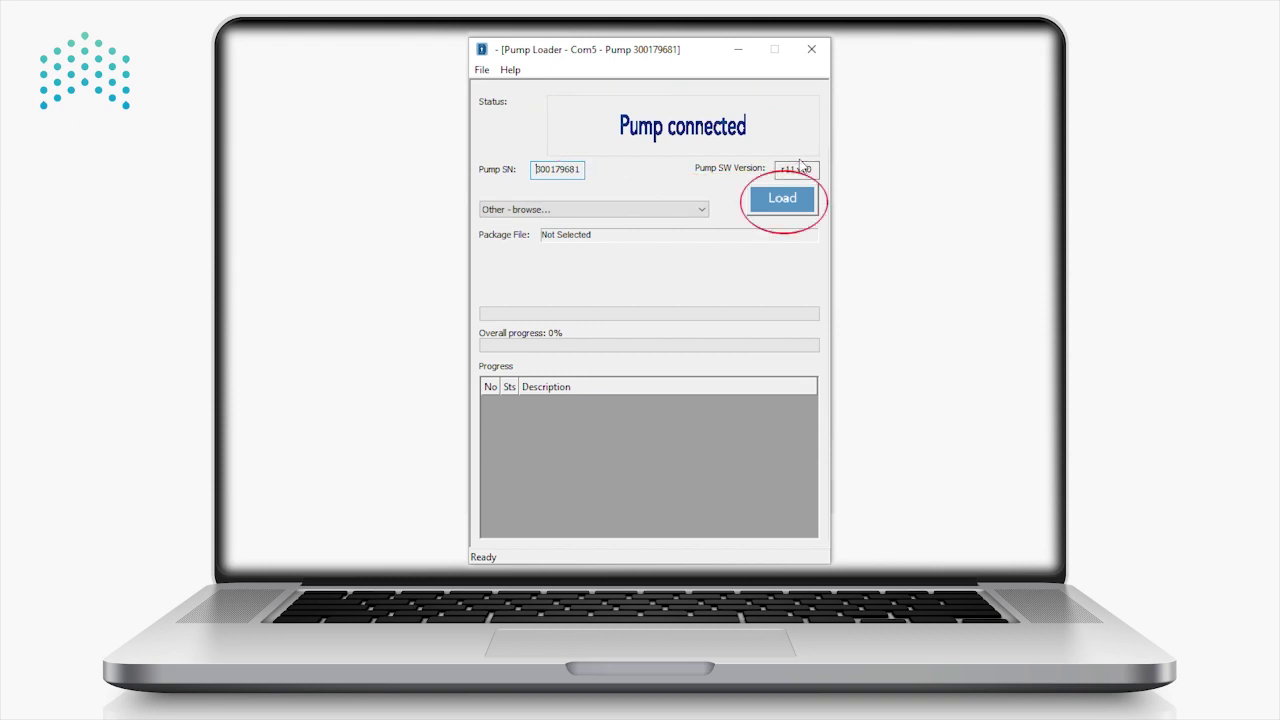
key("Tab")
Load the .qmf package from Software Upgrade > English-US > Sapphire Multi Therapy > Sapphire software 15.00.0 -US
left_click(795, 204)
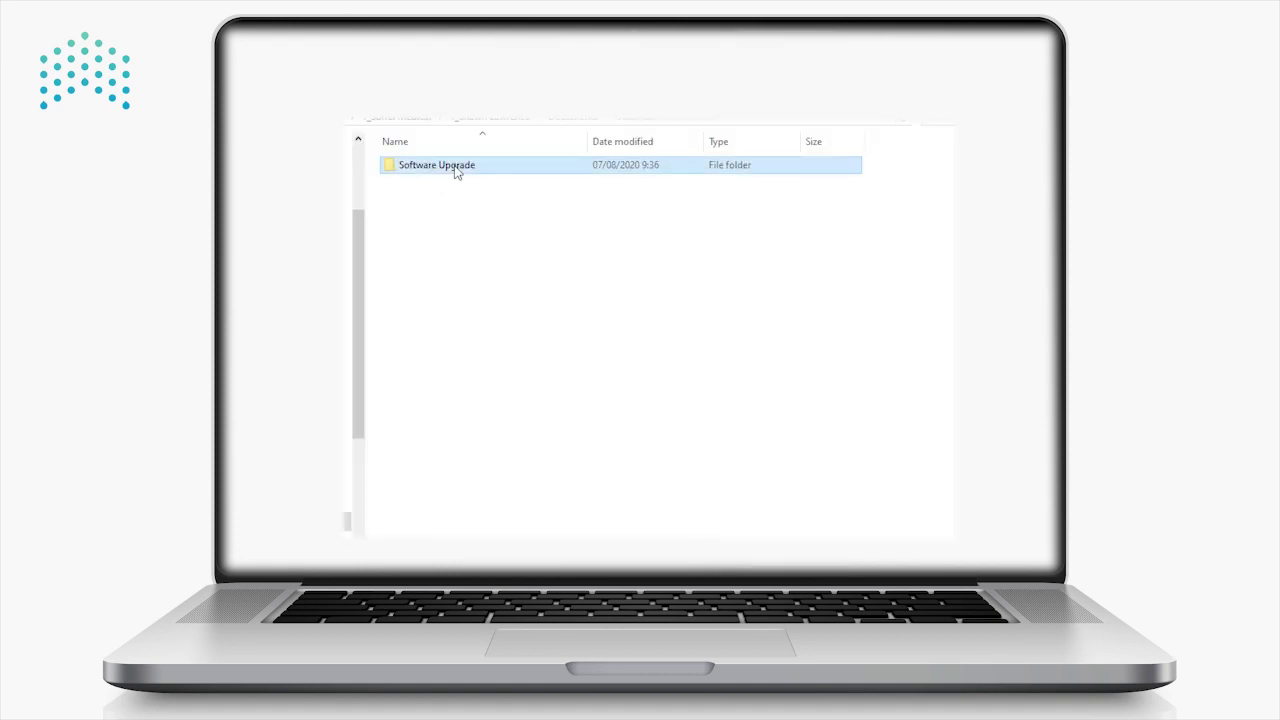
double_click(450, 166)
double_click(440, 181)
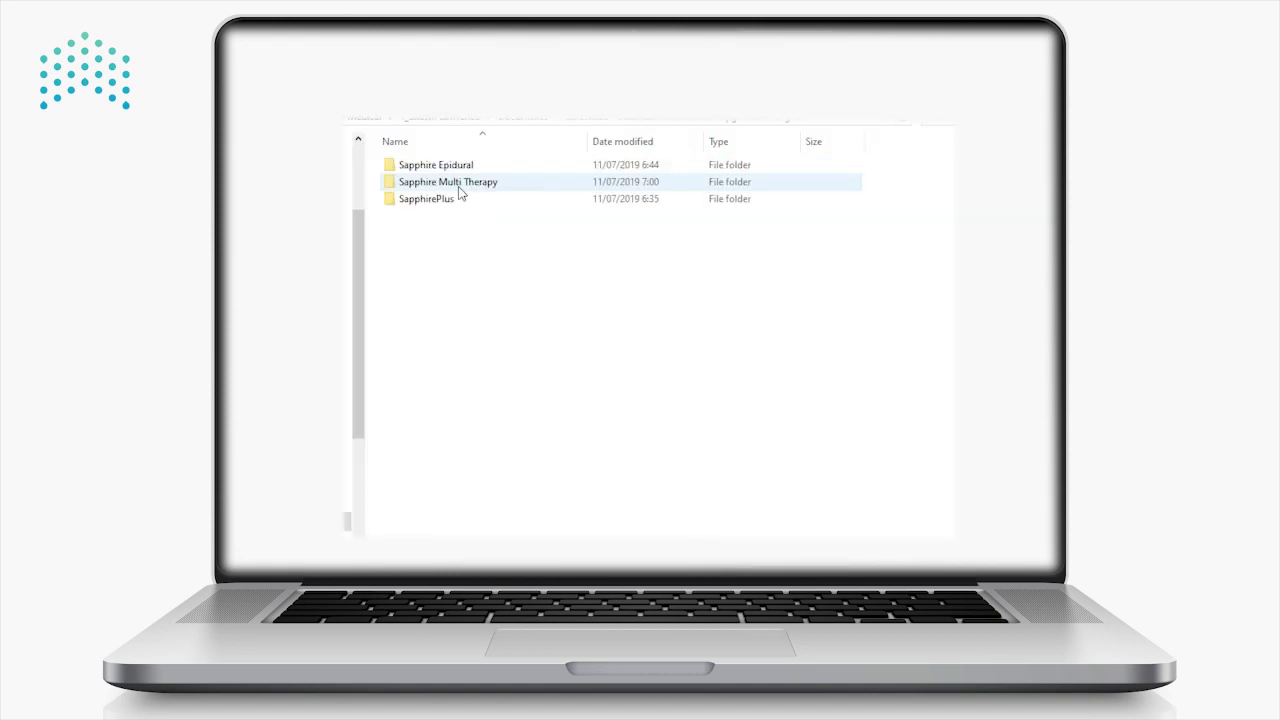
double_click(486, 186)
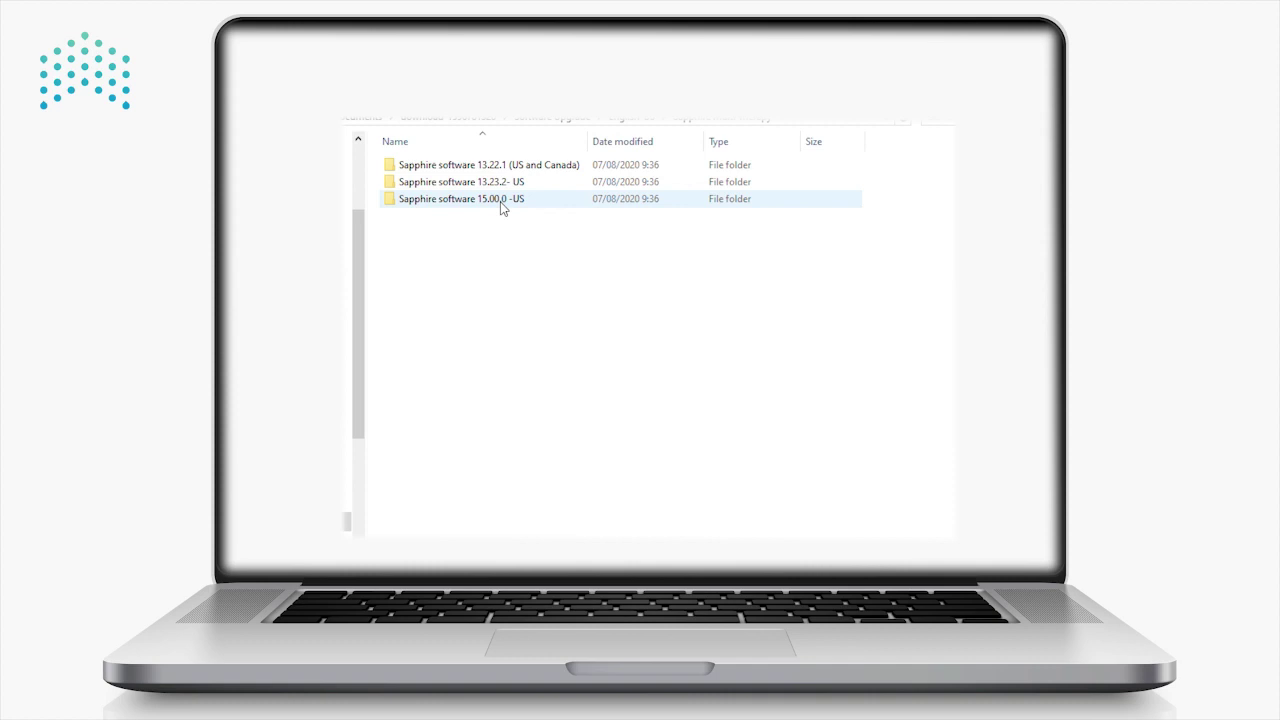
double_click(503, 204)
left_click(574, 168)
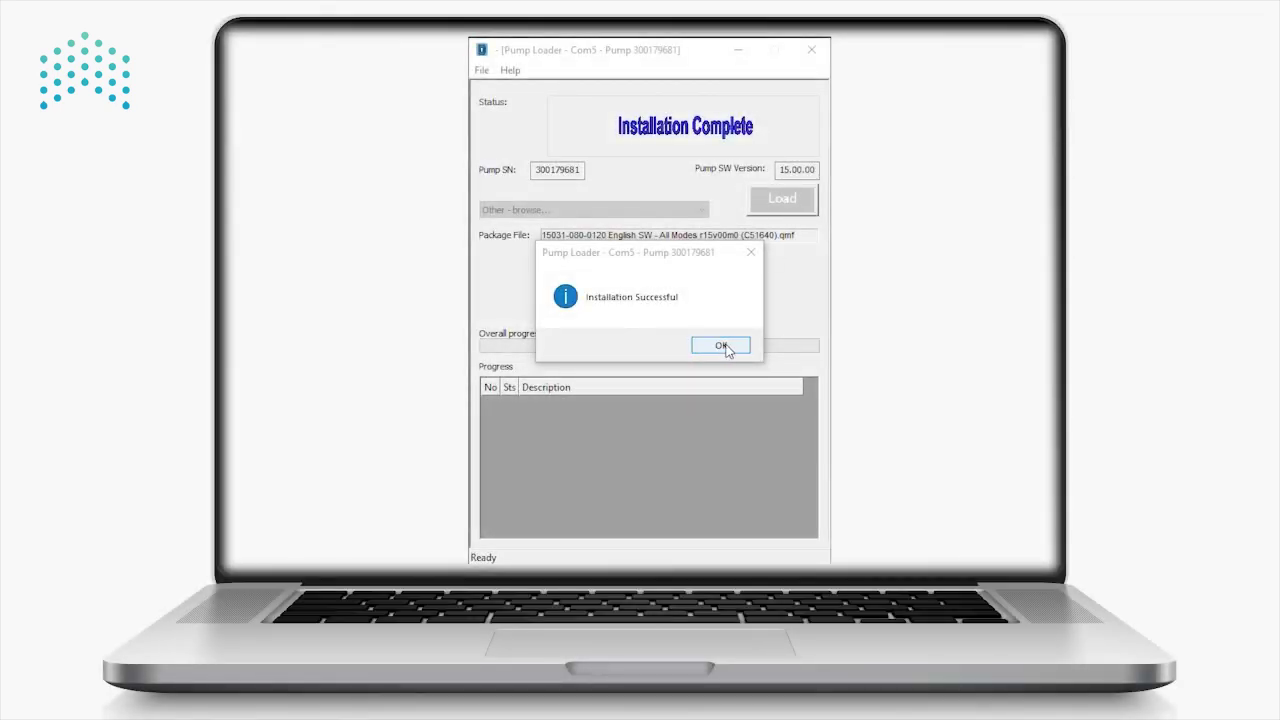
Dismiss 'Installation Successful', exit Pump Loader, and open the restarted pump's Options menu
left_click(724, 346)
left_click(811, 49)
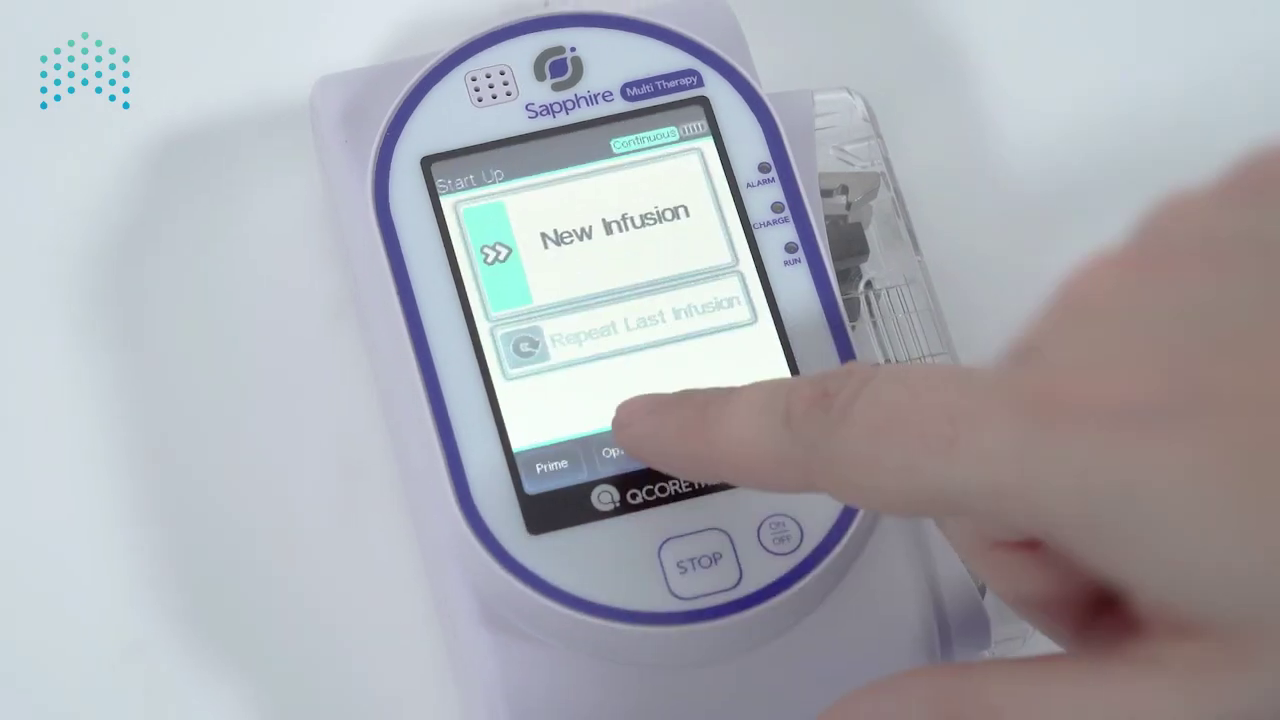
left_click(615, 455)
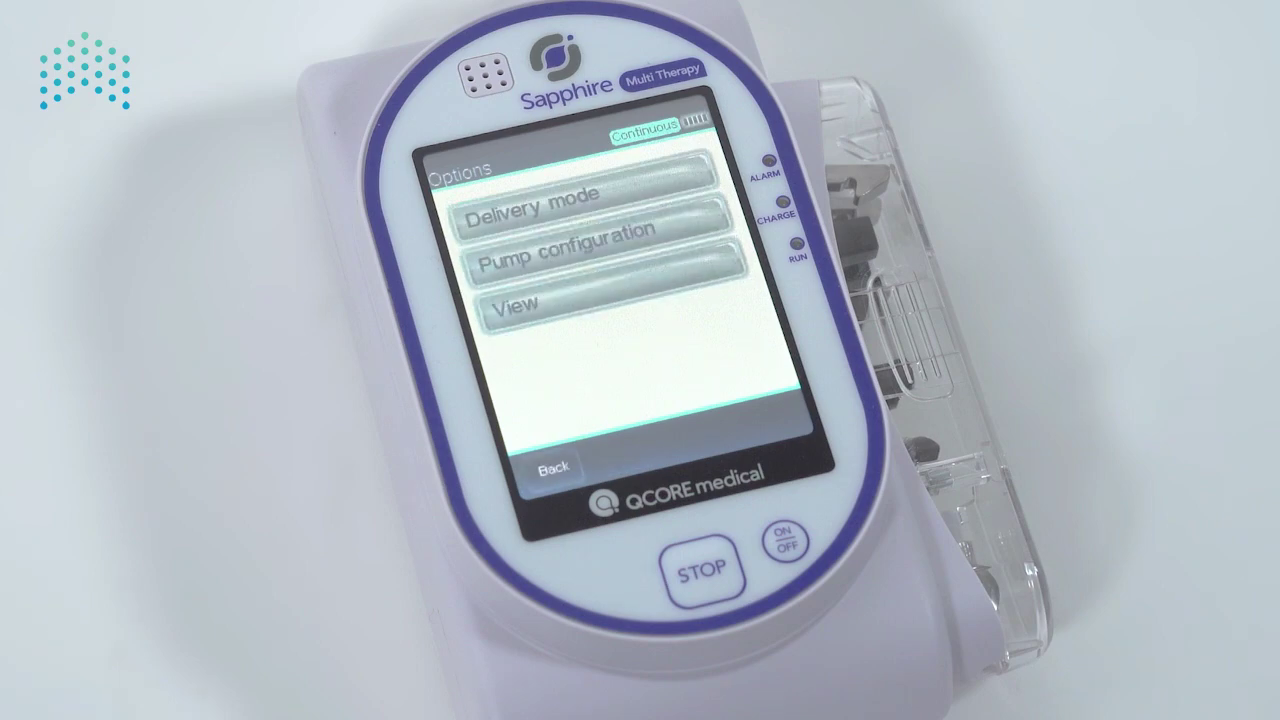